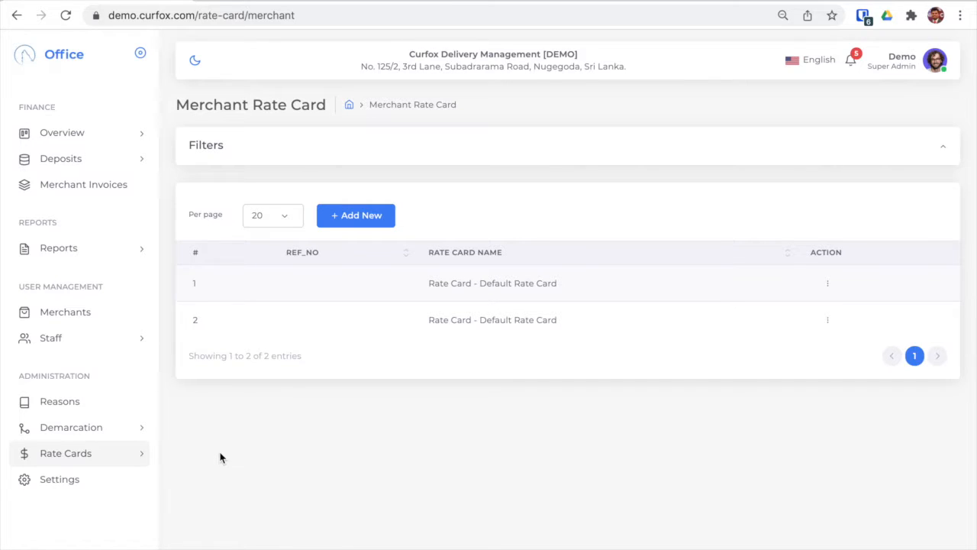
Step: Create a new merchant rate card and name it New Customer Rate Card
{"action": "left_click", "coordinate": [137, 456]}
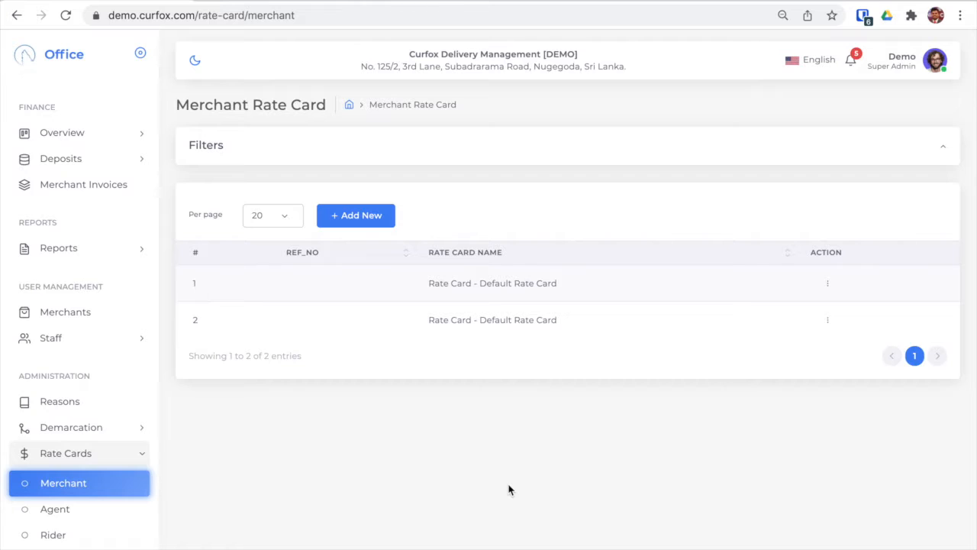
{"action": "left_click", "coordinate": [357, 218]}
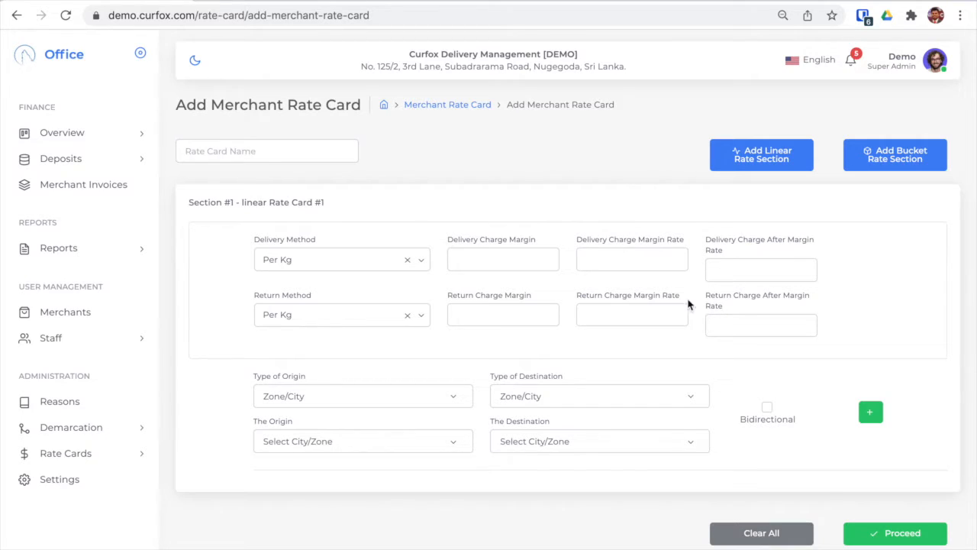
{"action": "left_click", "coordinate": [212, 152]}
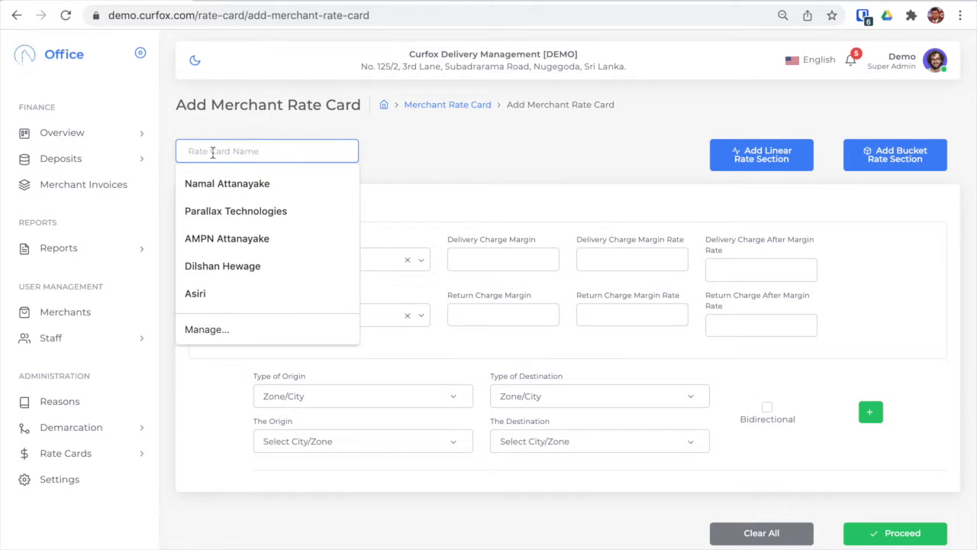
{"action": "left_click", "coordinate": [221, 156]}
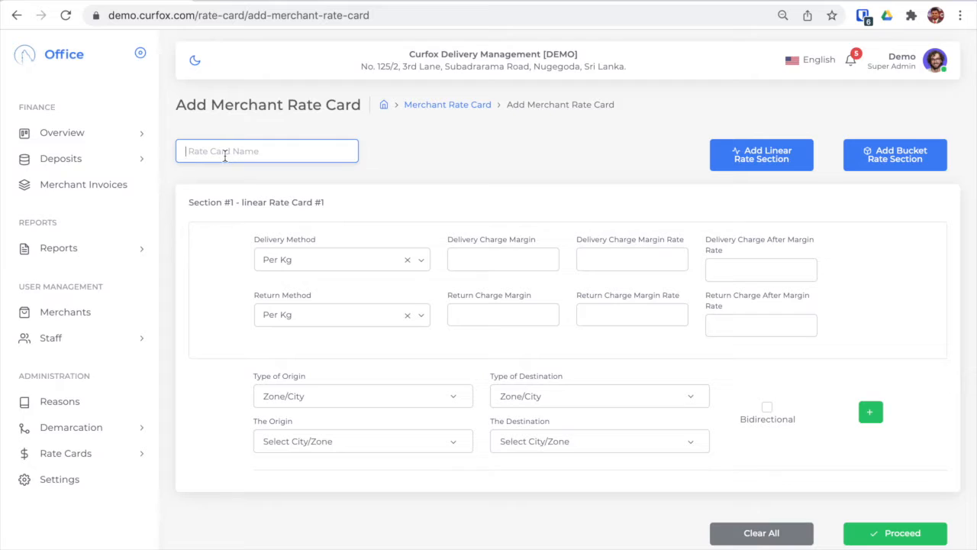
{"action": "type", "text": "New Customer"}
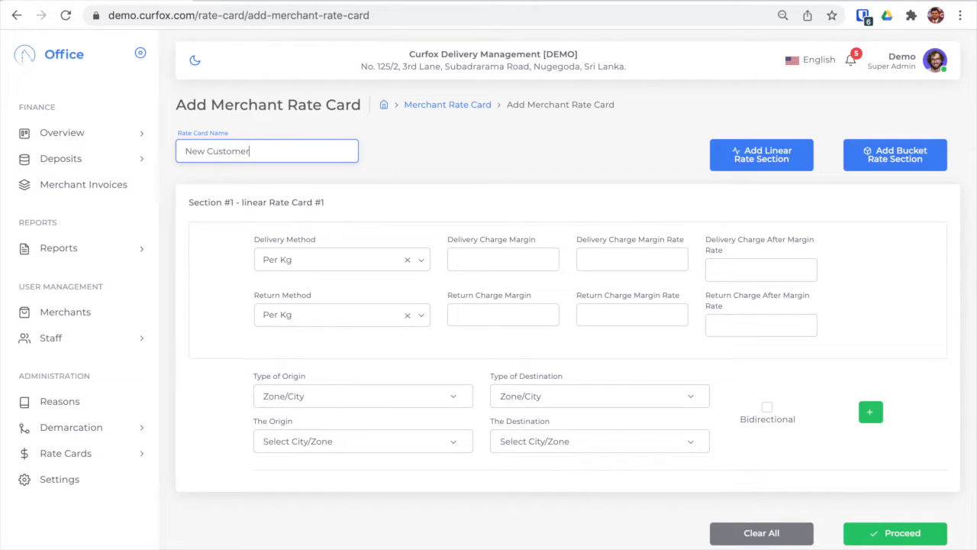
{"action": "type", "text": " Rate Card"}
{"action": "left_click_drag", "start_coordinate": [243, 202], "coordinate": [317, 202]}
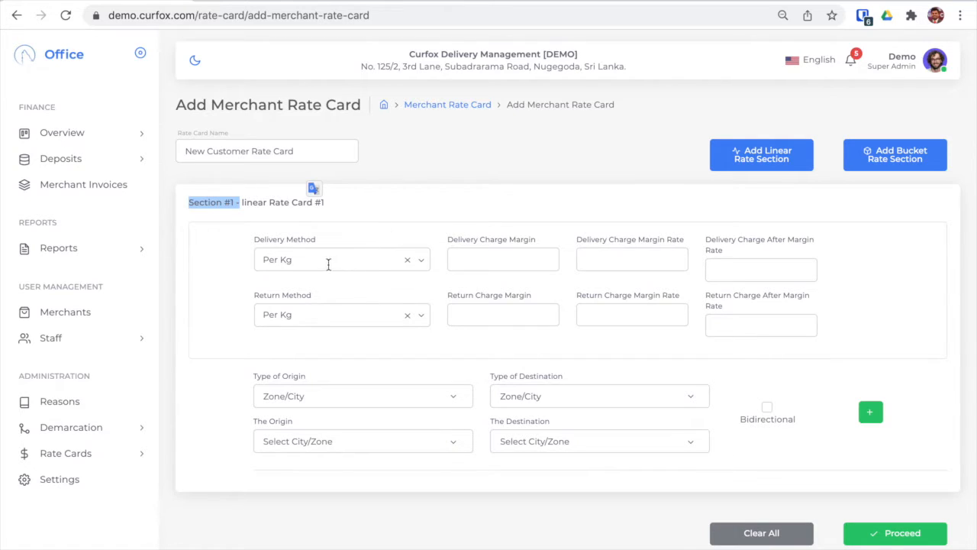
Step: In Section #1, set delivery to Per Kg with charge margin 1, margin rate 300 and after-margin rate 50
{"action": "left_click", "coordinate": [332, 260]}
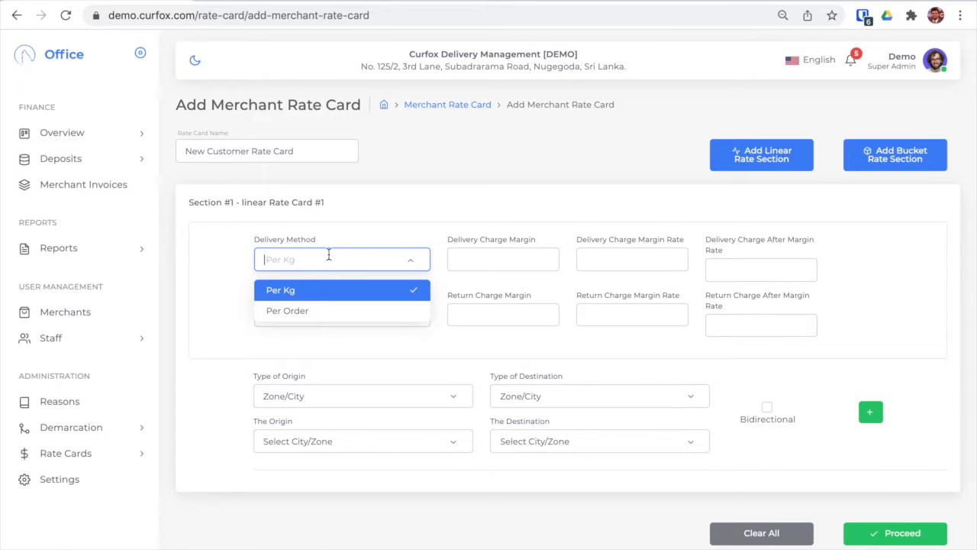
{"action": "left_click", "coordinate": [308, 293]}
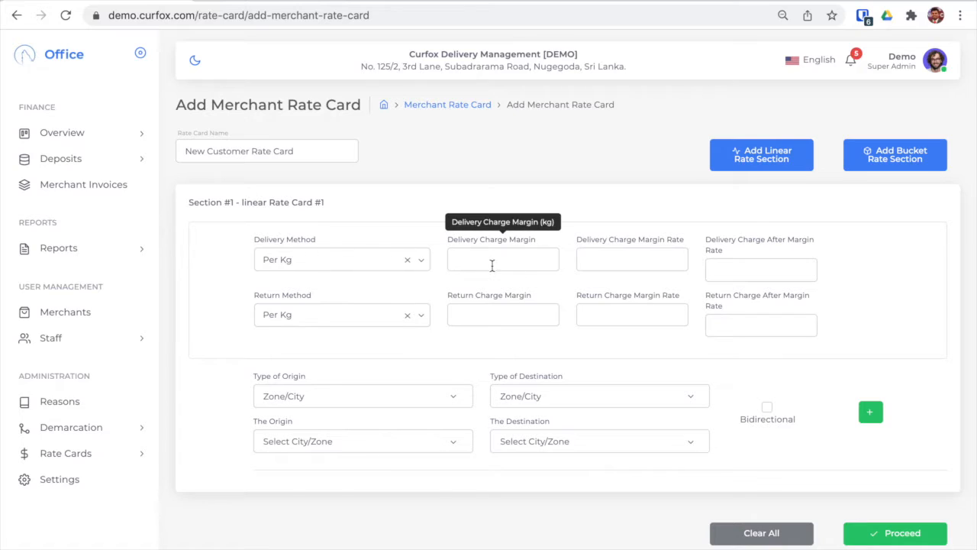
{"action": "left_click", "coordinate": [478, 257]}
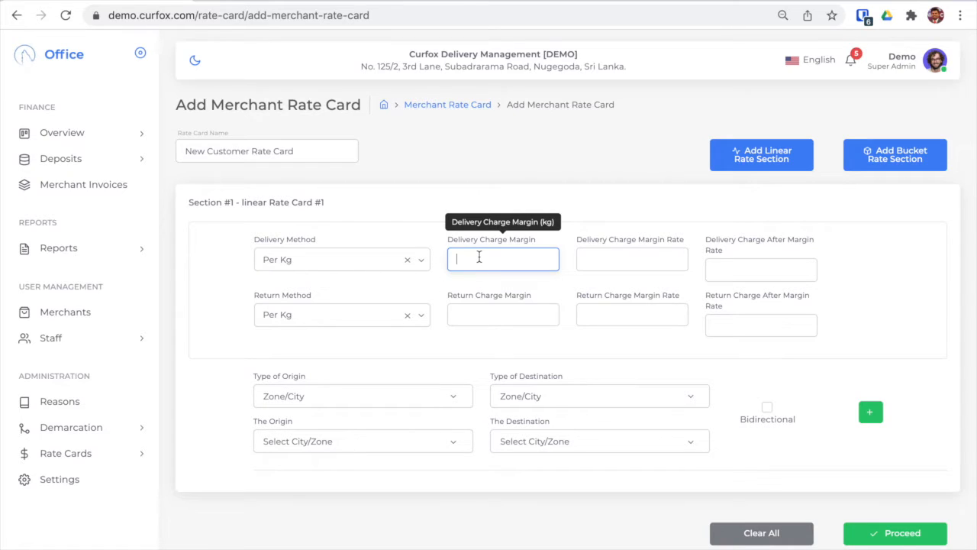
{"action": "type", "text": "1"}
{"action": "left_click", "coordinate": [646, 260]}
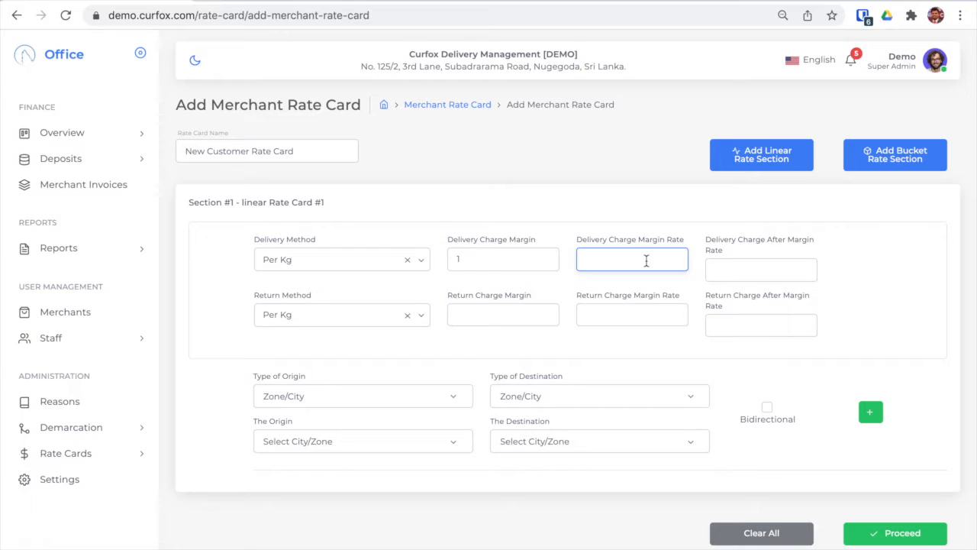
{"action": "type", "text": "300"}
{"action": "left_click", "coordinate": [732, 270]}
{"action": "type", "text": "50"}
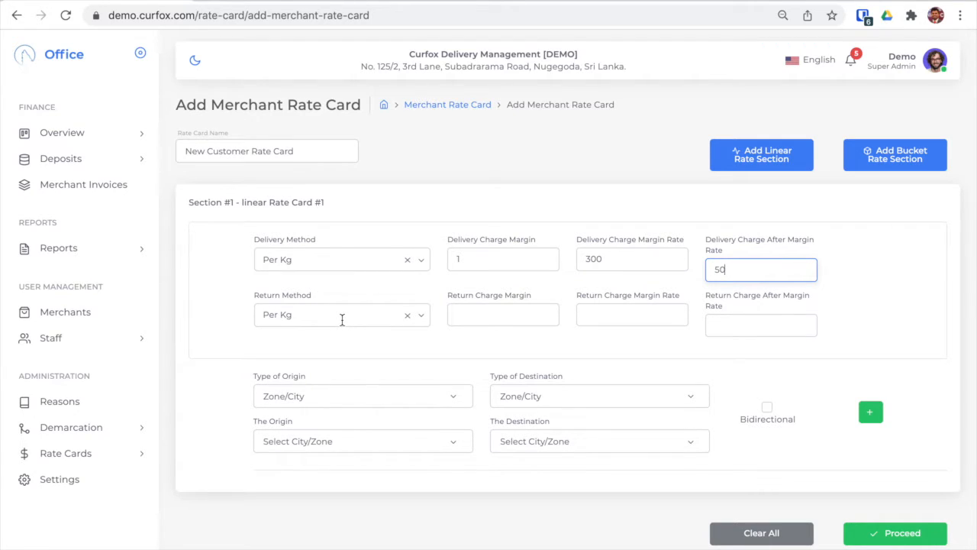
Step: In Section #1, set returns to Per Kg with charge margin 1, margin rate 250 and after-margin rate 40
{"action": "left_click", "coordinate": [342, 319]}
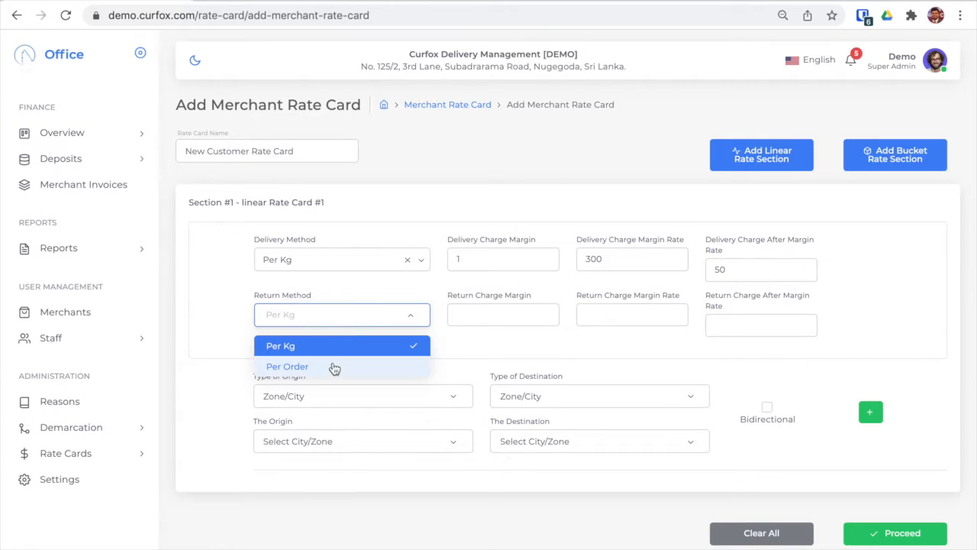
{"action": "left_click", "coordinate": [337, 347]}
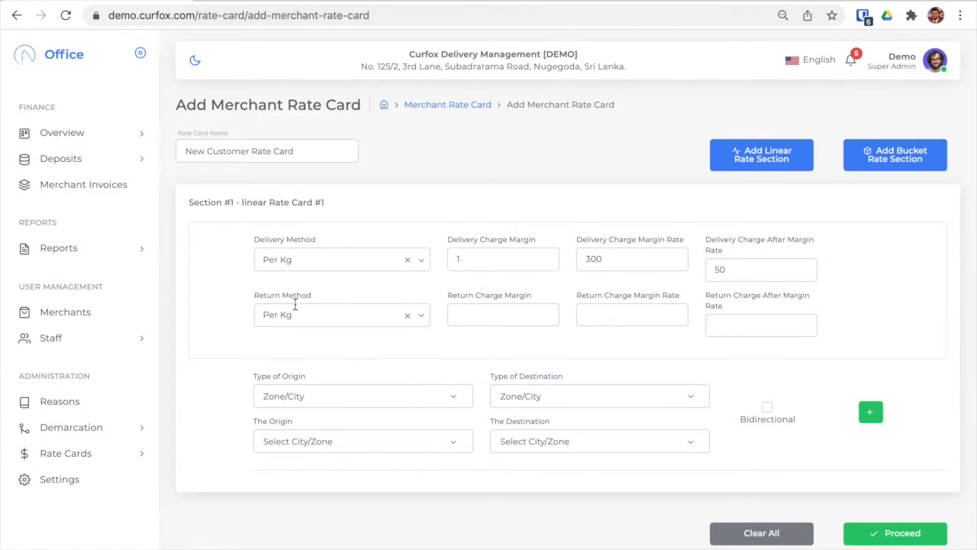
{"action": "left_click", "coordinate": [467, 319]}
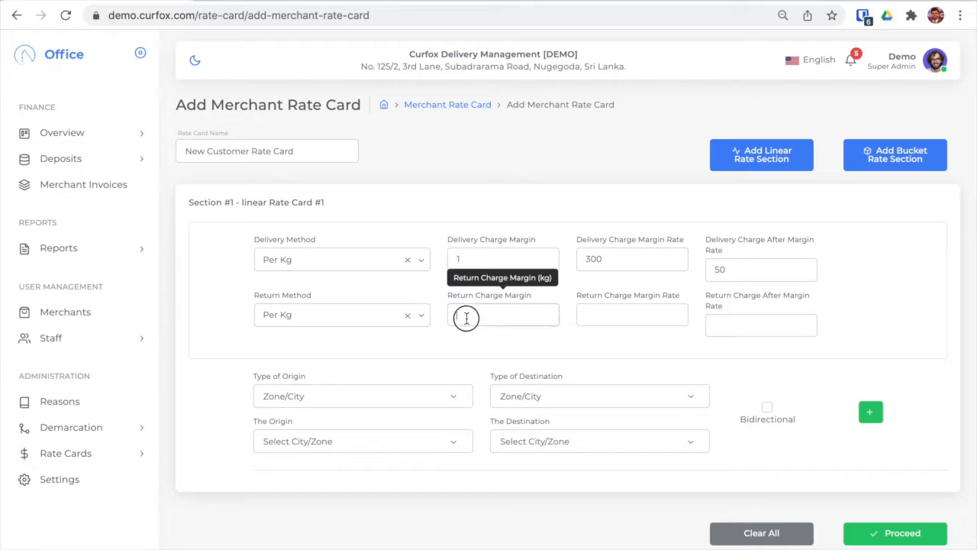
{"action": "type", "text": "1"}
{"action": "left_click", "coordinate": [605, 315]}
{"action": "type", "text": "250"}
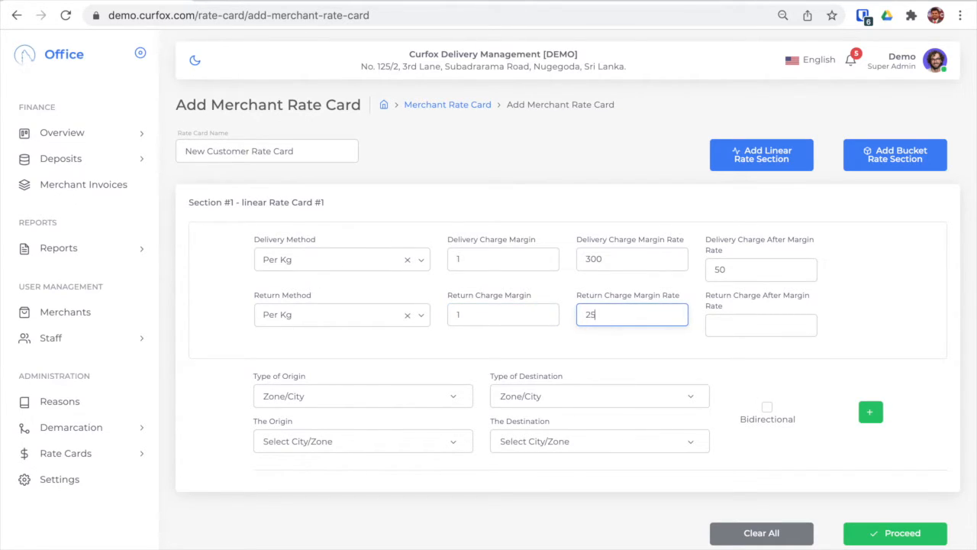
{"action": "left_click", "coordinate": [735, 320]}
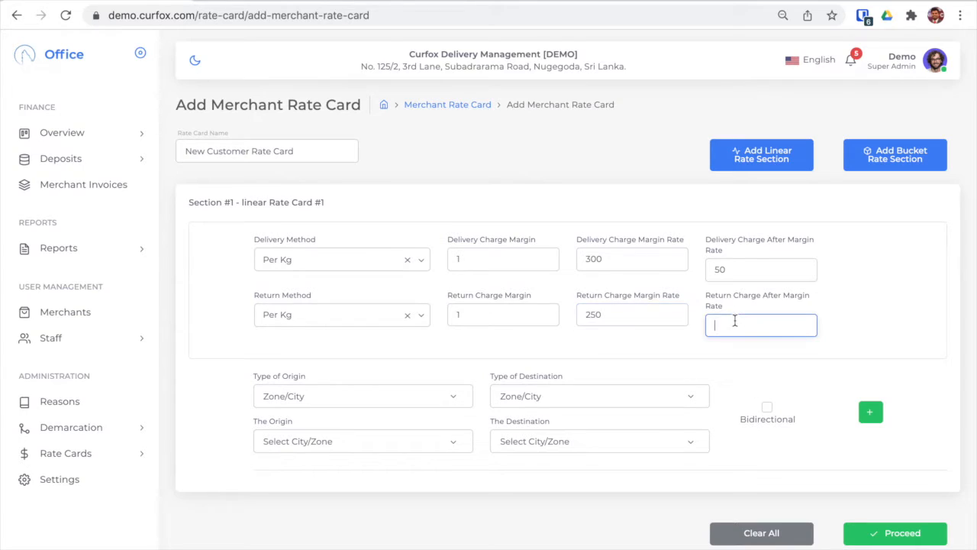
{"action": "type", "text": "40"}
Step: Set Section #1's first route by zone, from Colombo Zone to Colombo Suburbs
{"action": "left_click", "coordinate": [396, 396]}
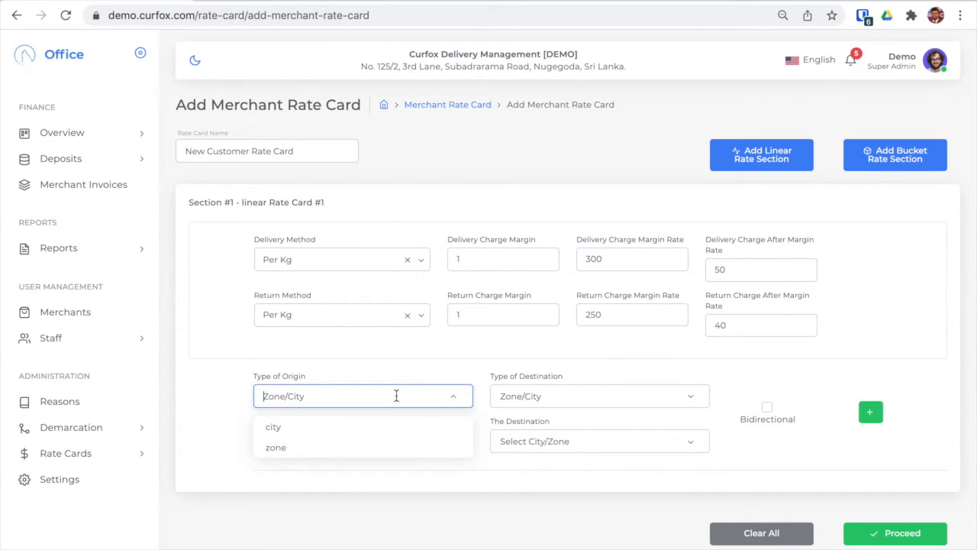
{"action": "left_click", "coordinate": [325, 454]}
{"action": "left_click", "coordinate": [369, 440]}
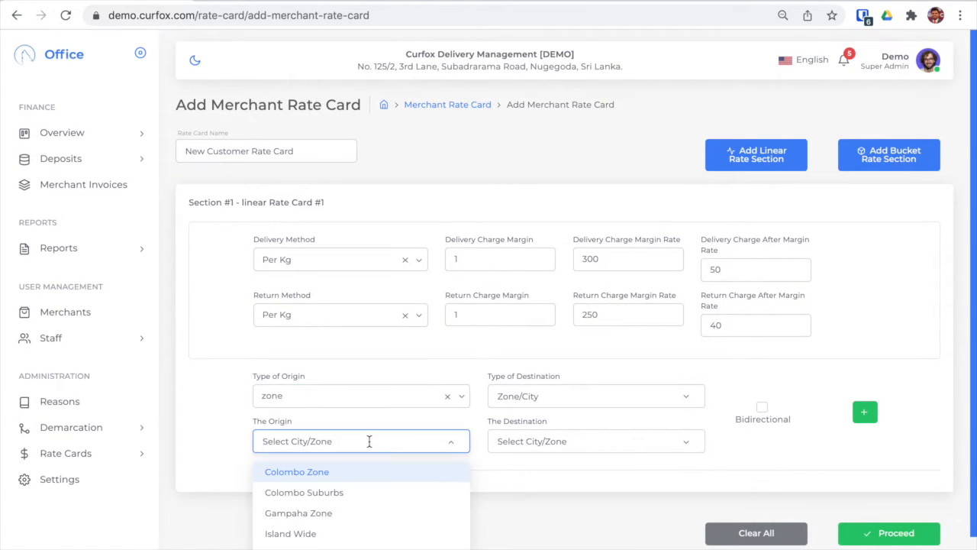
{"action": "left_click", "coordinate": [319, 478]}
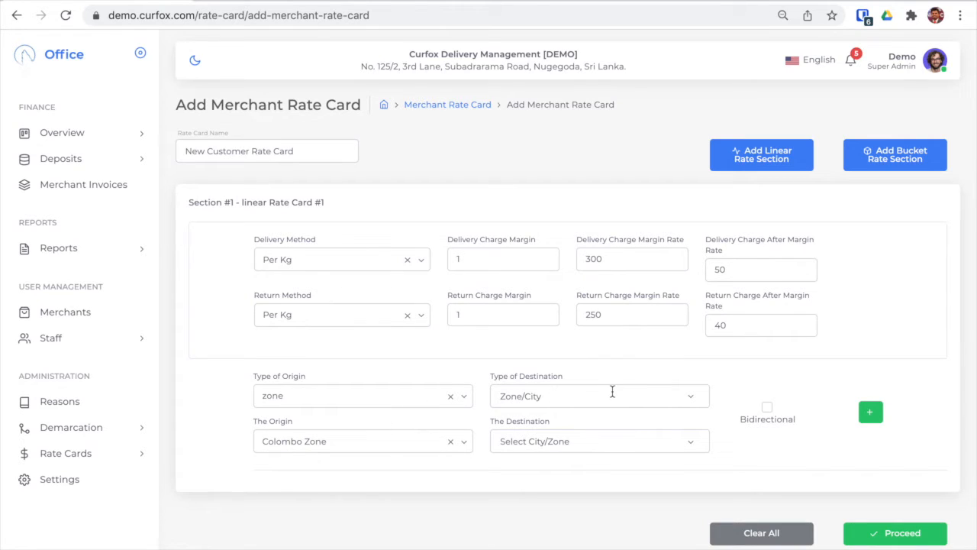
{"action": "left_click", "coordinate": [589, 395]}
{"action": "left_click", "coordinate": [515, 452]}
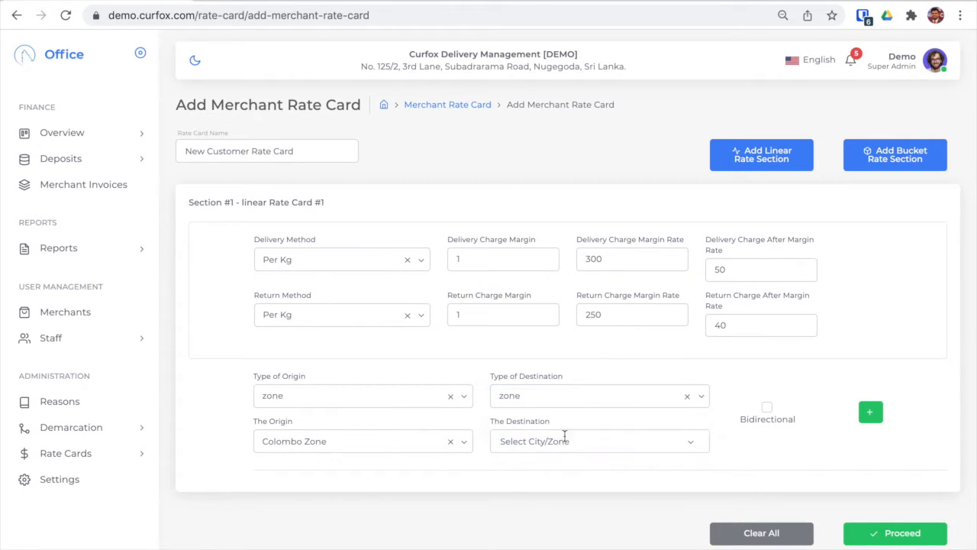
{"action": "left_click", "coordinate": [609, 441]}
{"action": "left_click", "coordinate": [571, 493]}
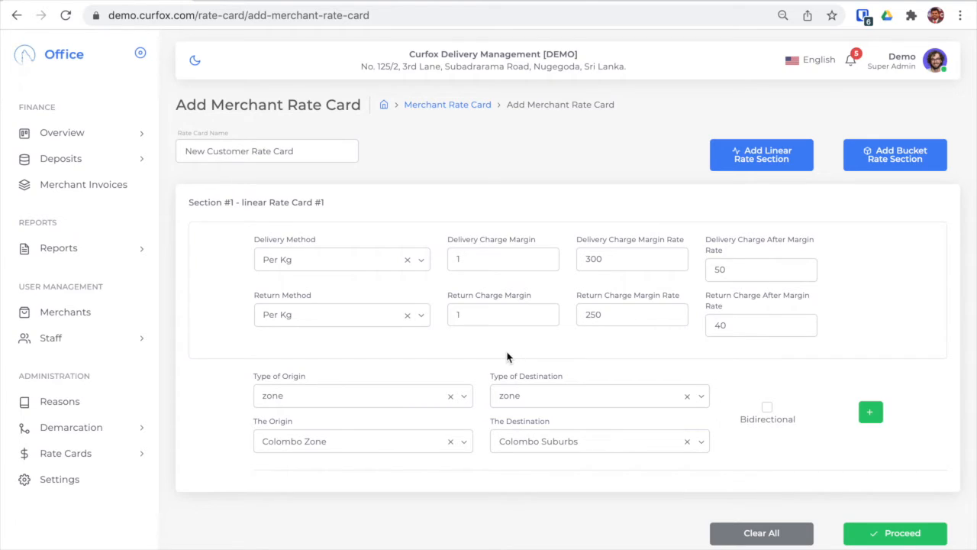
Step: Add a second route to Section #1 by zone, from Colombo Zone to Greater Colombo
{"action": "left_click", "coordinate": [874, 416]}
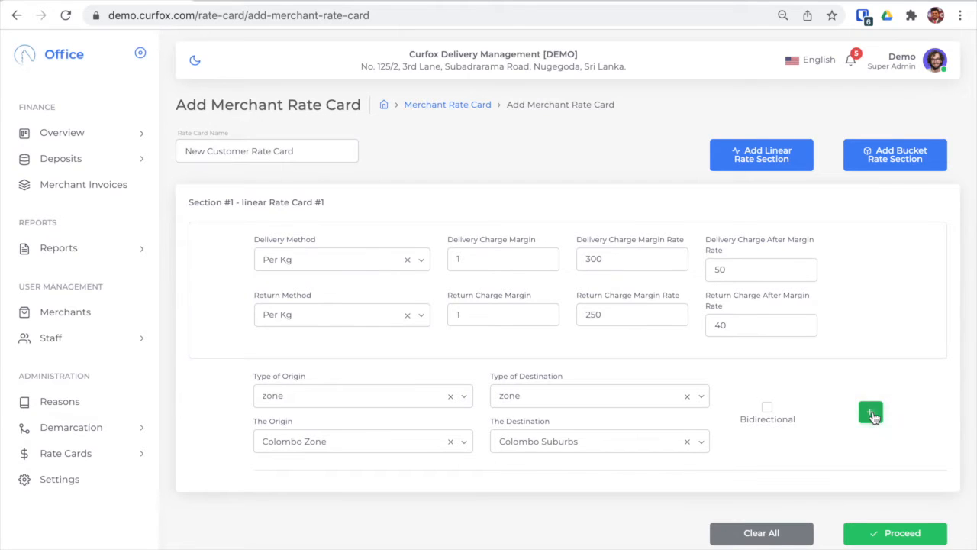
{"action": "scroll", "coordinate": [840, 390], "scroll_direction": "down", "scroll_amount": 2}
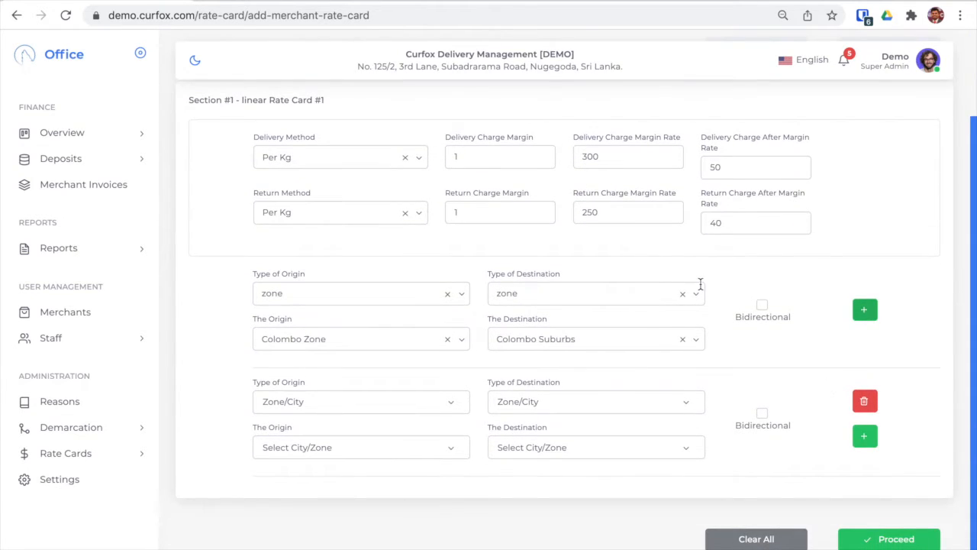
{"action": "scroll", "coordinate": [664, 251], "scroll_direction": "up", "scroll_amount": 1}
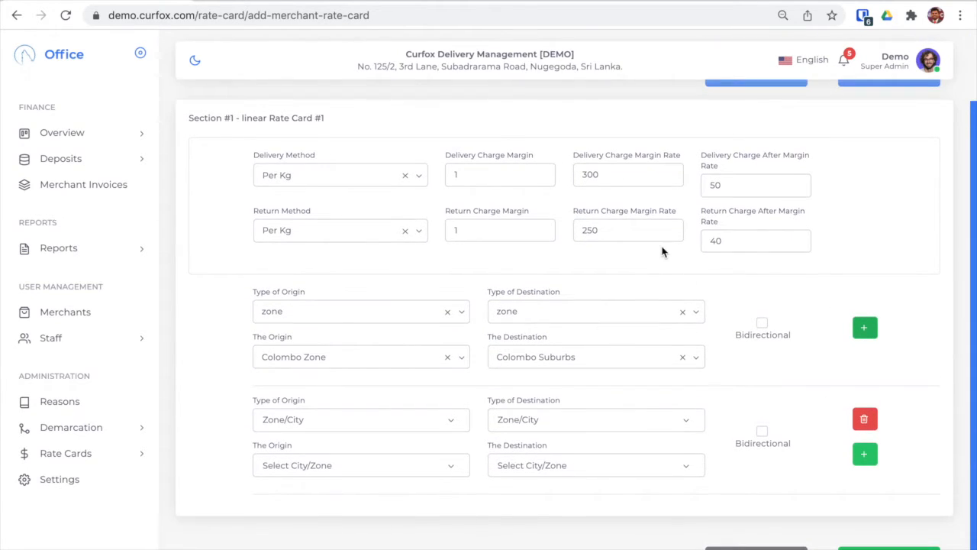
{"action": "left_click", "coordinate": [322, 418]}
{"action": "left_click", "coordinate": [298, 468]}
{"action": "left_click", "coordinate": [362, 467]}
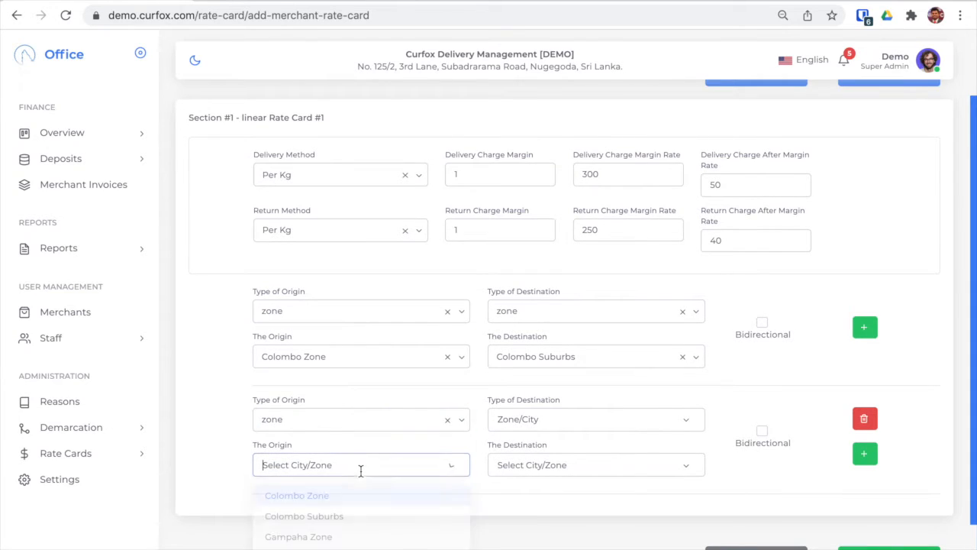
{"action": "left_click", "coordinate": [316, 498]}
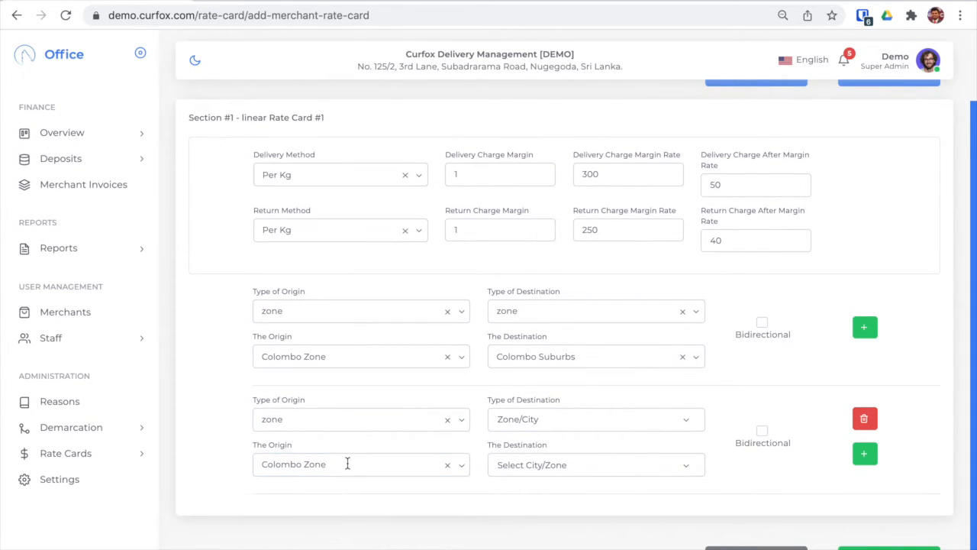
{"action": "left_click", "coordinate": [599, 420]}
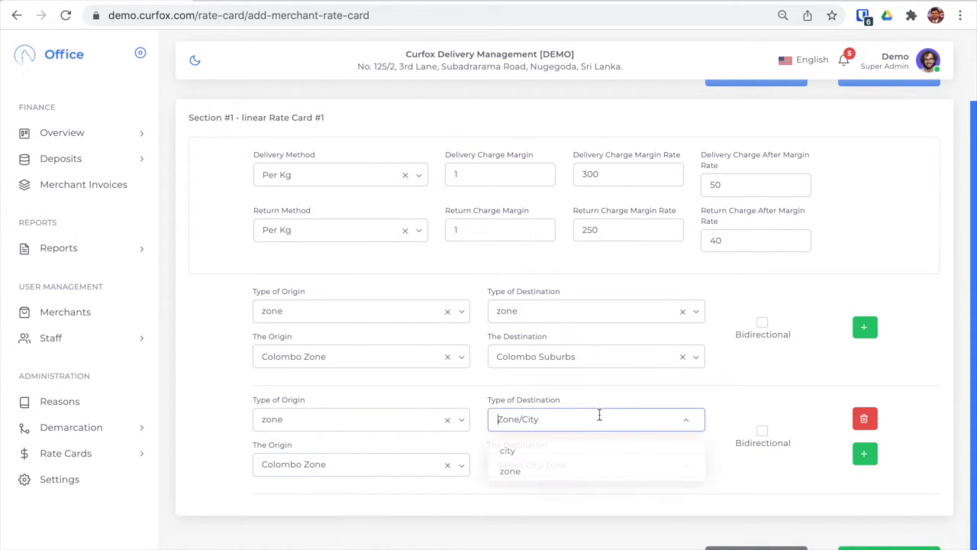
{"action": "left_click", "coordinate": [534, 470]}
{"action": "left_click", "coordinate": [618, 461]}
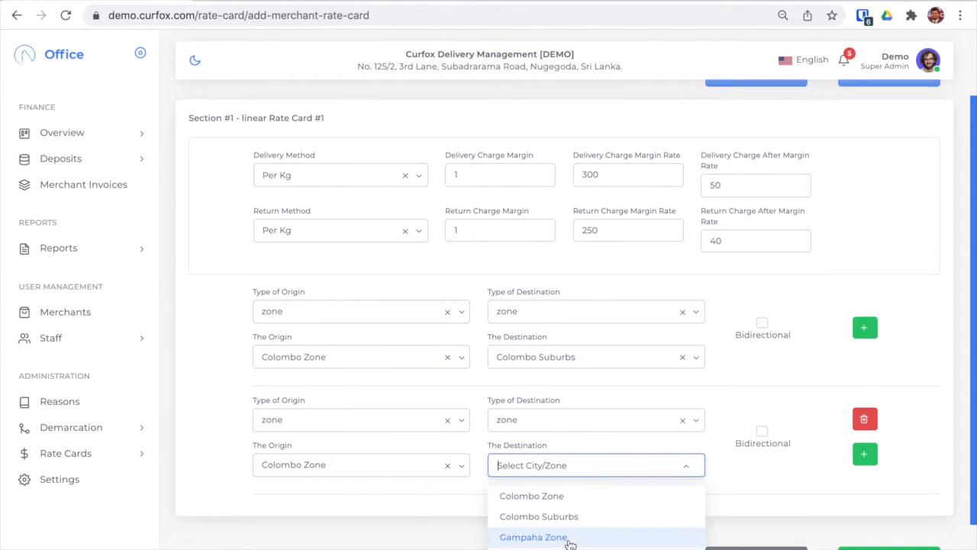
{"action": "scroll", "coordinate": [565, 542], "scroll_direction": "down", "scroll_amount": 1}
{"action": "left_click", "coordinate": [559, 546]}
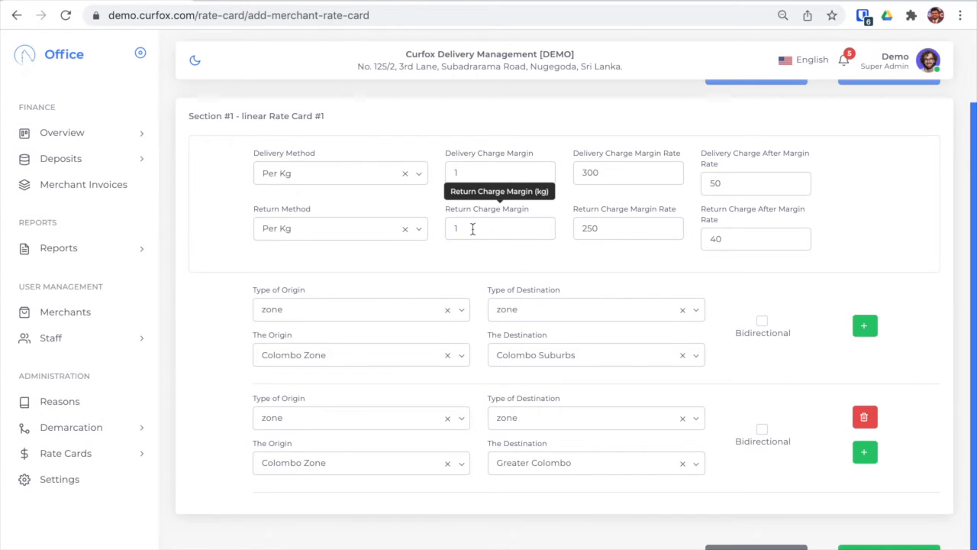
Step: Add a second linear rate section to the rate card
{"action": "scroll", "coordinate": [613, 313], "scroll_direction": "up", "scroll_amount": 2}
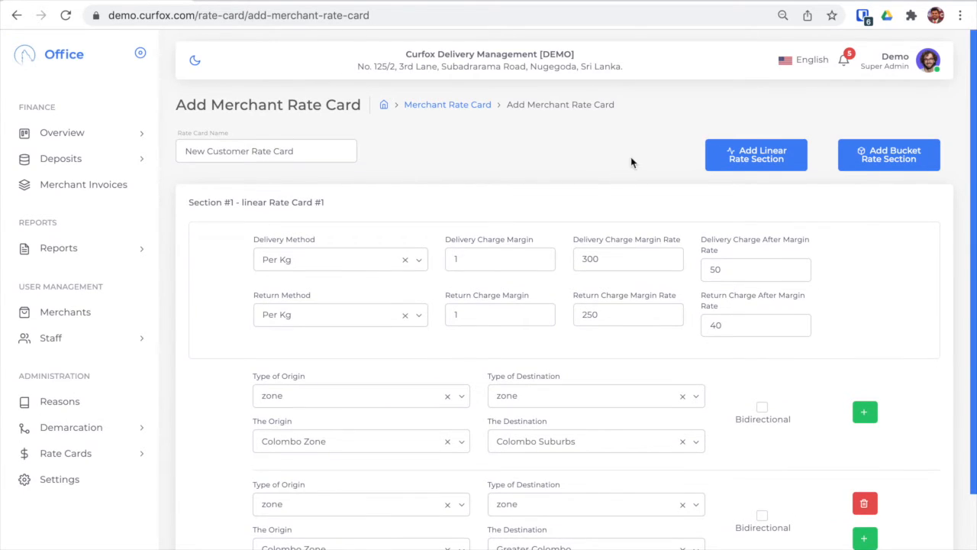
{"action": "left_click", "coordinate": [751, 155]}
{"action": "scroll", "coordinate": [618, 290], "scroll_direction": "down", "scroll_amount": 4}
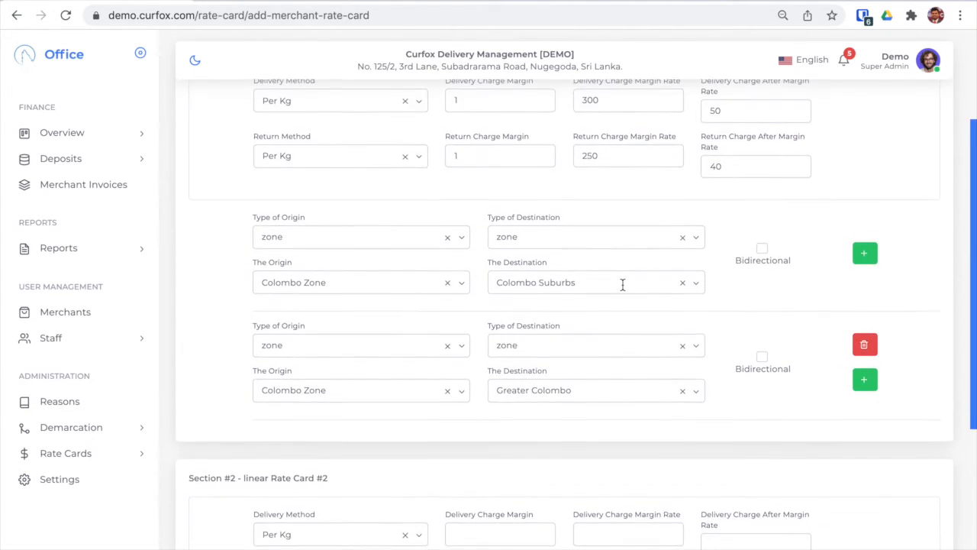
{"action": "scroll", "coordinate": [623, 284], "scroll_direction": "down", "scroll_amount": 4}
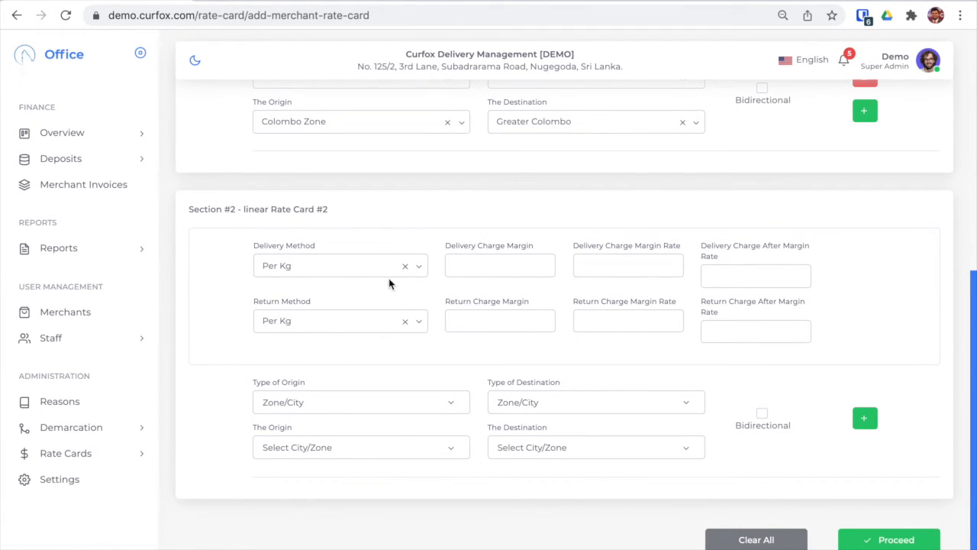
Step: In Section #2, set the delivery charge margin to 1, margin rate to 400 and after-margin rate to 50
{"action": "left_click", "coordinate": [479, 264]}
{"action": "type", "text": "1"}
{"action": "left_click", "coordinate": [616, 263]}
{"action": "left_click", "coordinate": [752, 278]}
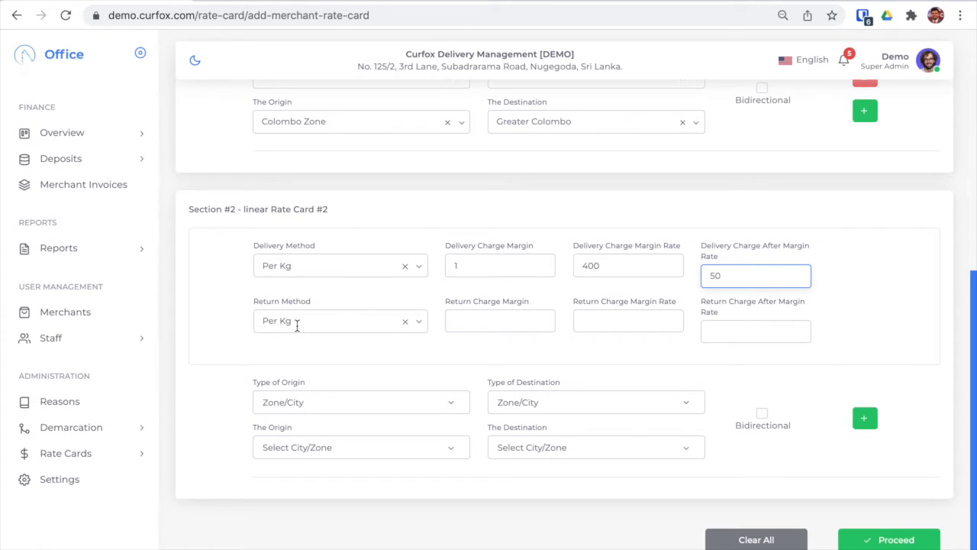
Step: In Section #2, set the return charge margin to 1, margin rate to 350 and after-margin rate to 45
{"action": "left_click", "coordinate": [504, 324]}
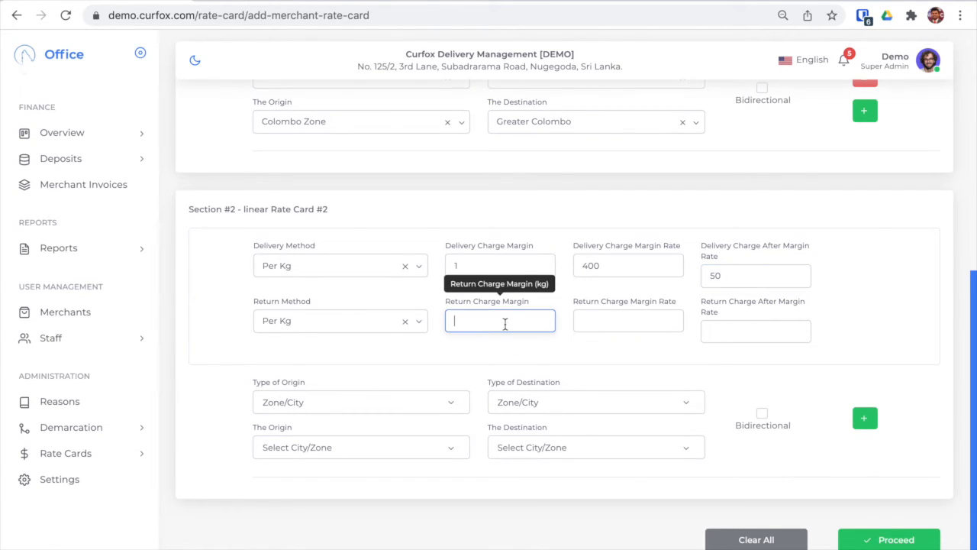
{"action": "left_click", "coordinate": [597, 319]}
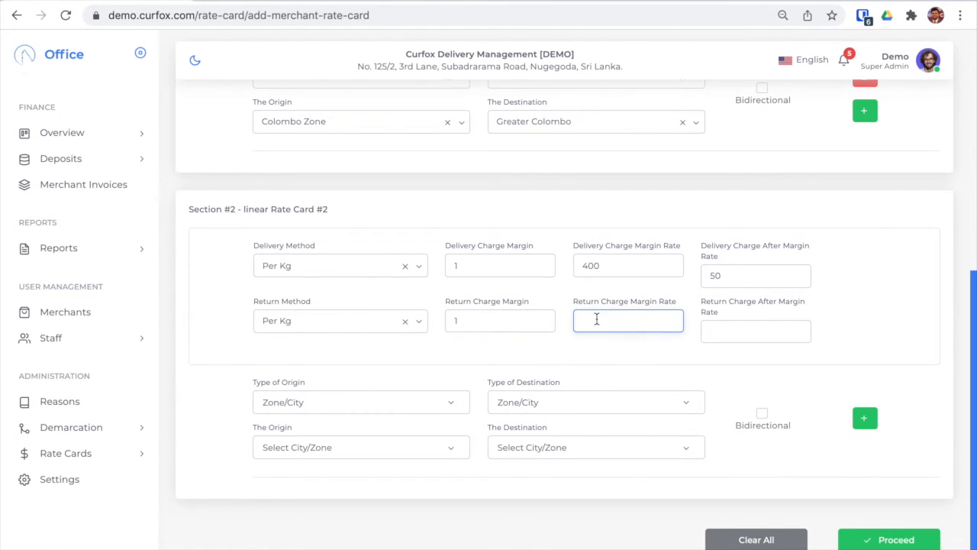
{"action": "type", "text": "350"}
{"action": "left_click", "coordinate": [720, 328]}
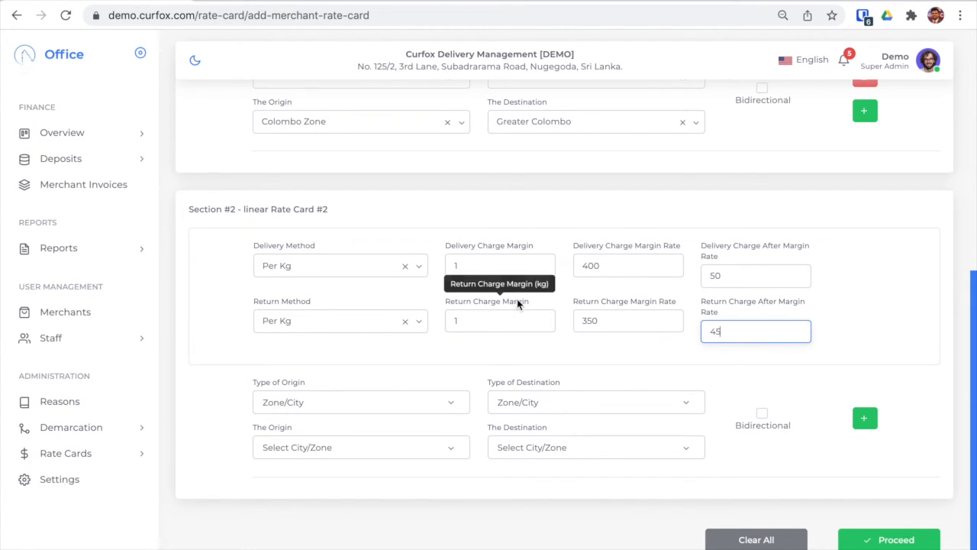
Step: Set Section #2's first route by zone, from Colombo Zone to Gampaha Zone
{"action": "left_click", "coordinate": [450, 402]}
{"action": "left_click", "coordinate": [328, 454]}
{"action": "left_click", "coordinate": [405, 448]}
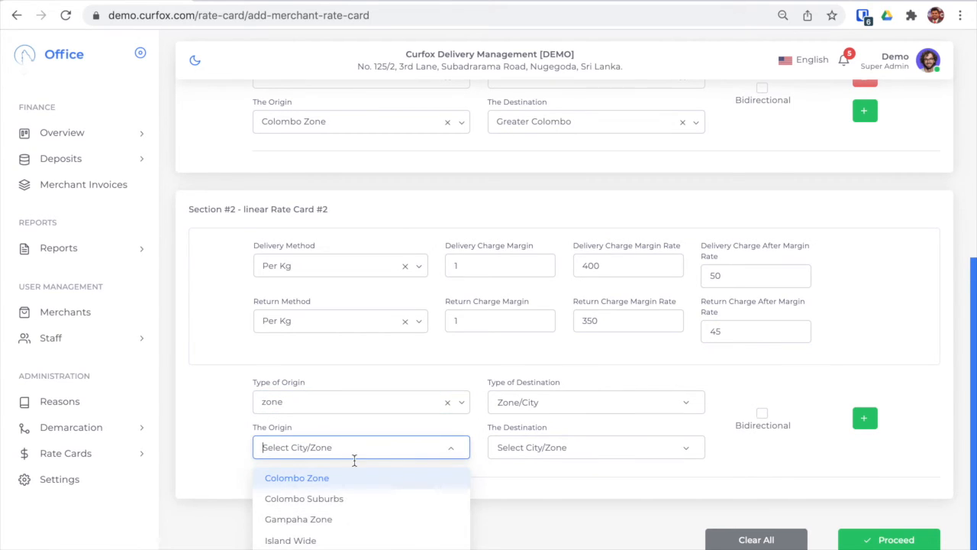
{"action": "left_click", "coordinate": [319, 477]}
{"action": "left_click", "coordinate": [626, 402]}
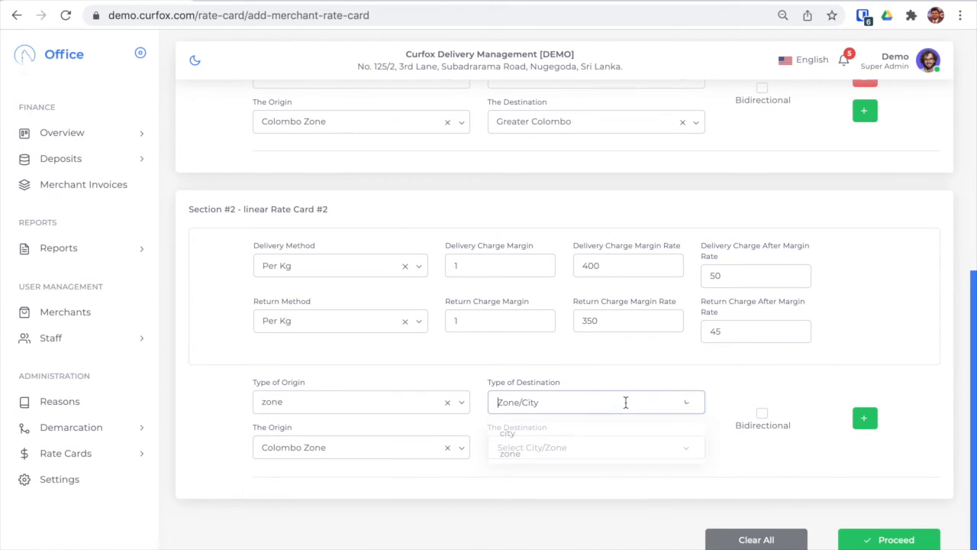
{"action": "left_click", "coordinate": [548, 456]}
{"action": "left_click", "coordinate": [622, 446]}
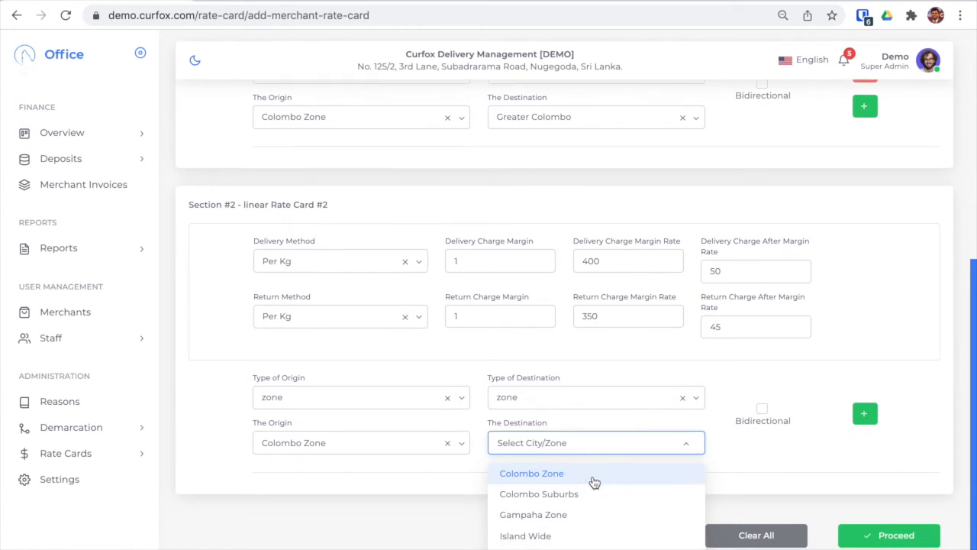
{"action": "scroll", "coordinate": [588, 488], "scroll_direction": "down", "scroll_amount": 2}
{"action": "left_click", "coordinate": [551, 465]}
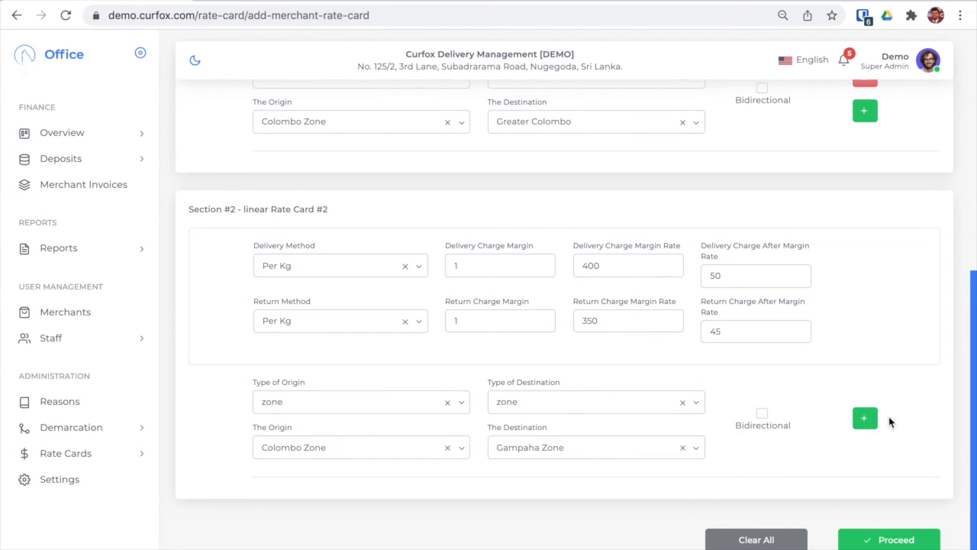
Step: Add a second route to Section #2 by zone, from Colombo Zone to Kandy Zone
{"action": "left_click", "coordinate": [865, 418]}
{"action": "scroll", "coordinate": [865, 320], "scroll_direction": "down", "scroll_amount": 3}
{"action": "left_click", "coordinate": [333, 402]}
{"action": "left_click", "coordinate": [307, 456]}
{"action": "left_click", "coordinate": [316, 447]}
{"action": "left_click", "coordinate": [312, 476]}
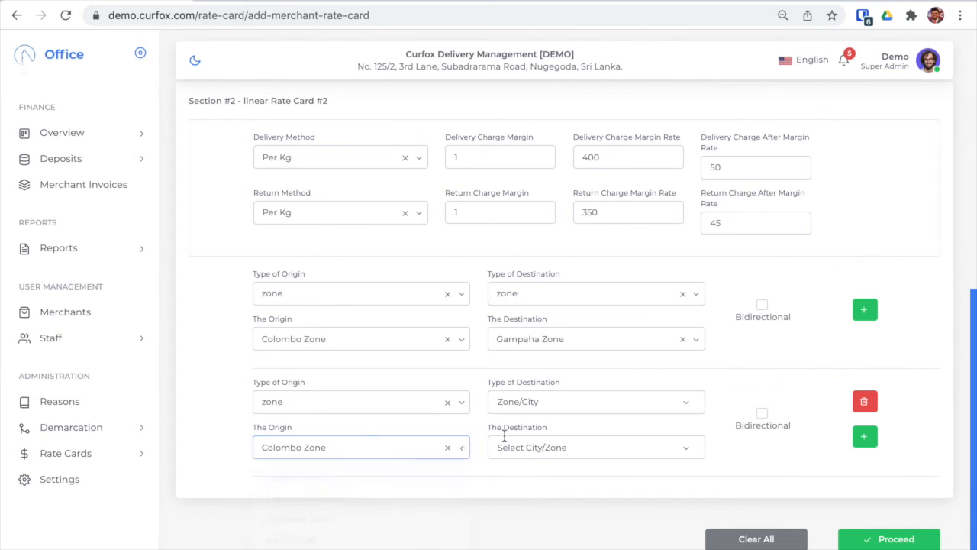
{"action": "left_click", "coordinate": [587, 402]}
{"action": "left_click", "coordinate": [510, 453]}
{"action": "left_click", "coordinate": [567, 448]}
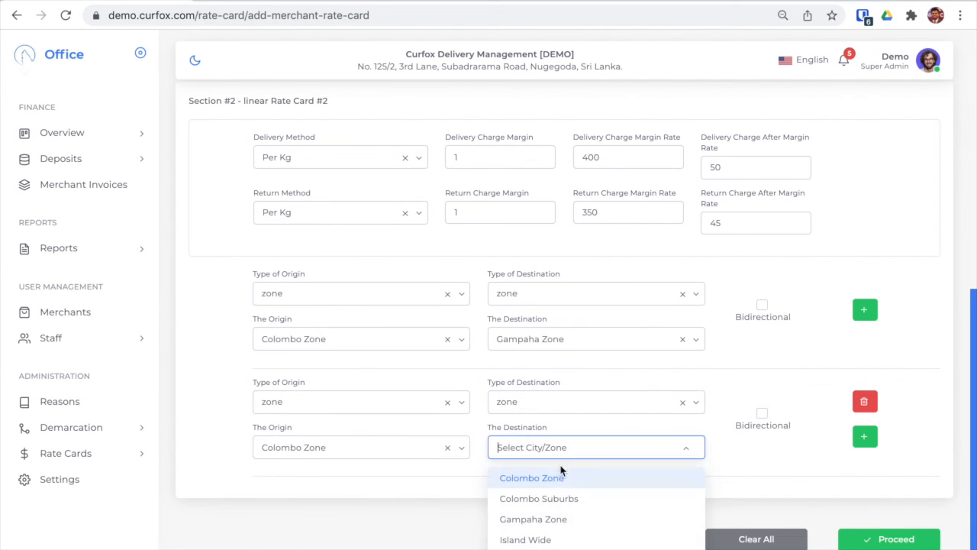
{"action": "left_click", "coordinate": [538, 548]}
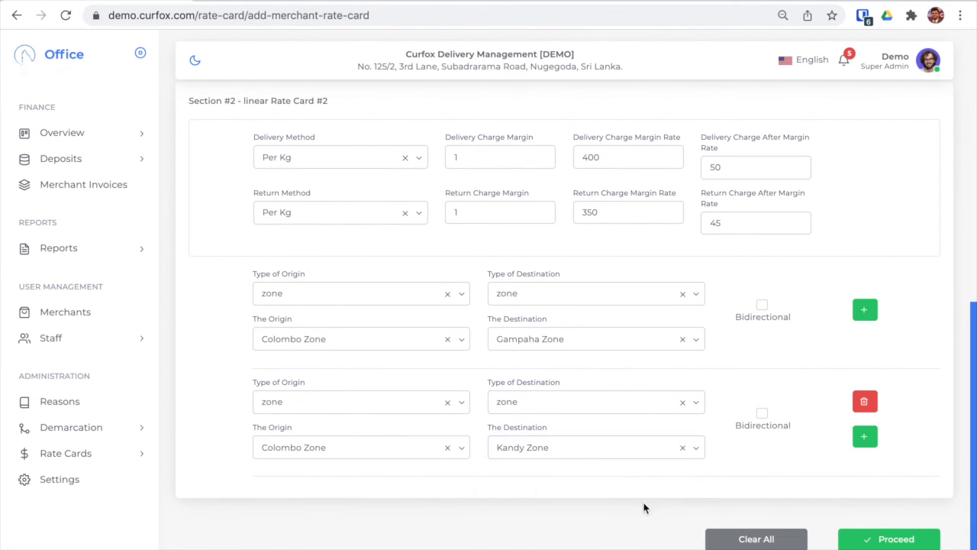
Step: Review the delivery charges, return charges and zone routes entered in both linear rate sections
{"action": "scroll", "coordinate": [515, 322], "scroll_direction": "up", "scroll_amount": 10}
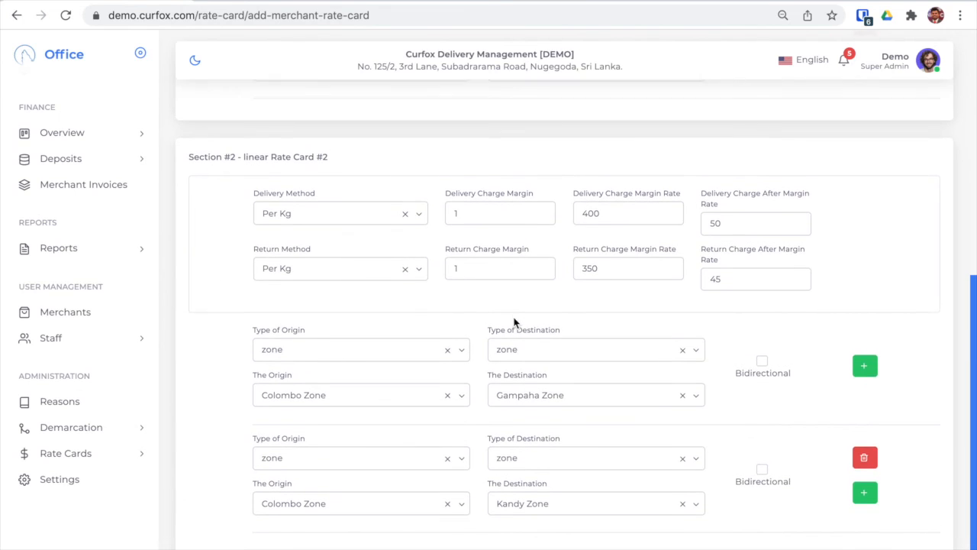
{"action": "scroll", "coordinate": [519, 323], "scroll_direction": "down", "scroll_amount": 3}
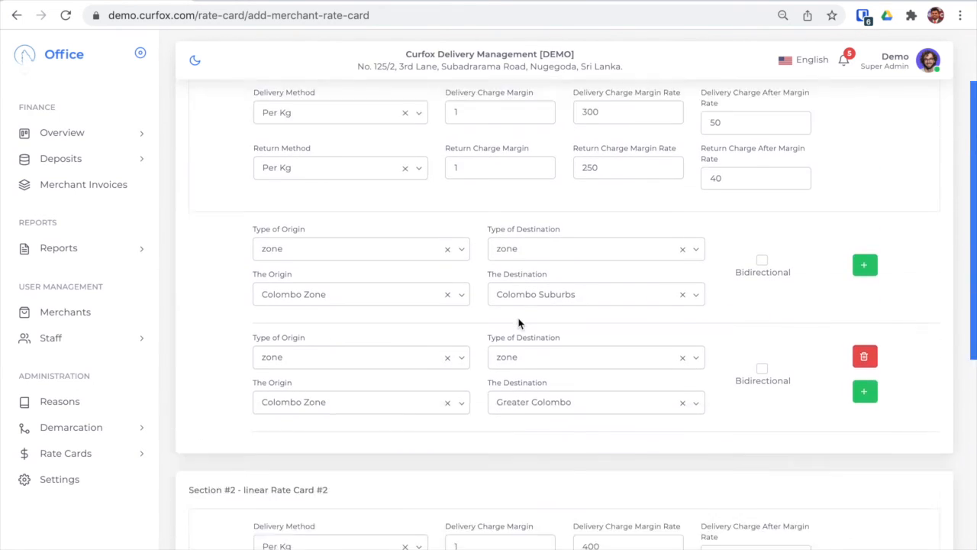
{"action": "scroll", "coordinate": [726, 207], "scroll_direction": "up", "scroll_amount": 3}
{"action": "scroll", "coordinate": [668, 370], "scroll_direction": "down", "scroll_amount": 6}
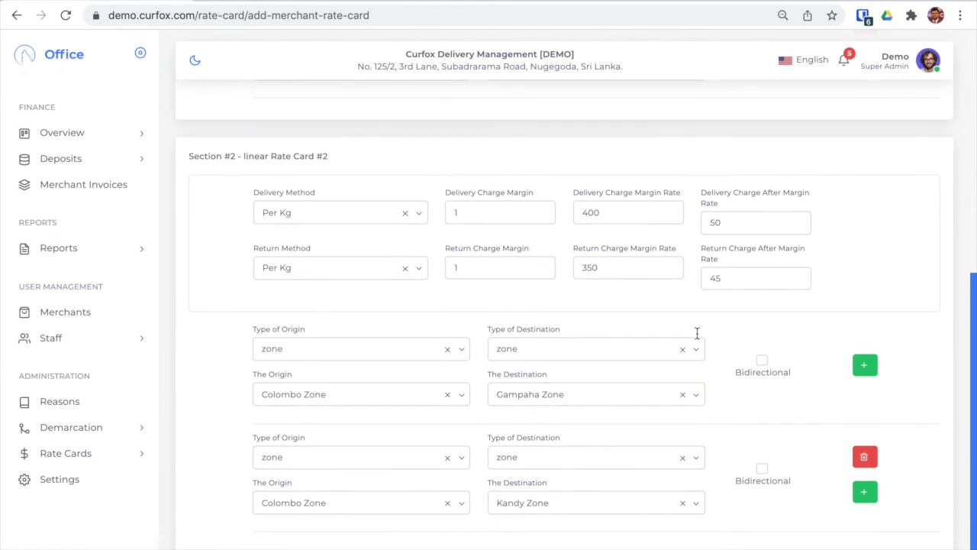
{"action": "scroll", "coordinate": [646, 327], "scroll_direction": "down", "scroll_amount": 1}
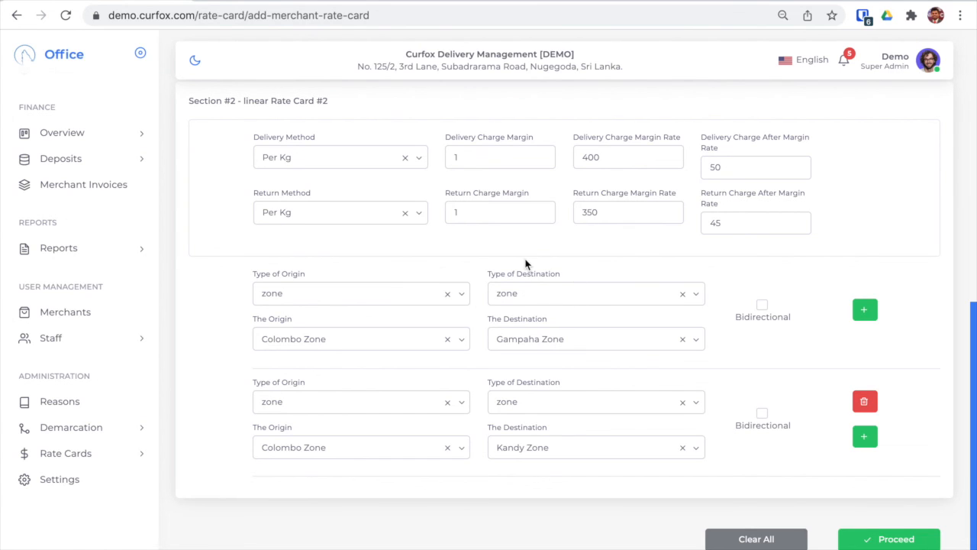
{"action": "scroll", "coordinate": [527, 262], "scroll_direction": "up", "scroll_amount": 5}
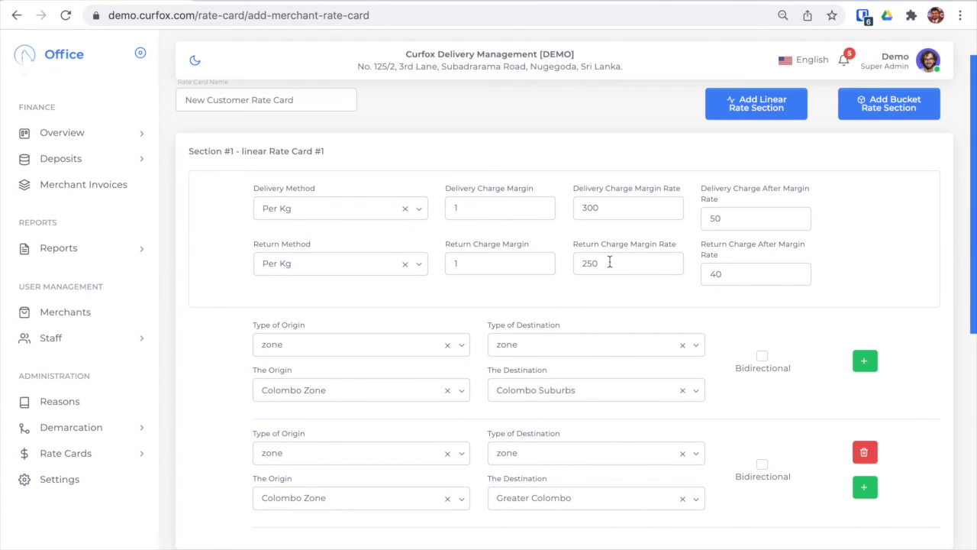